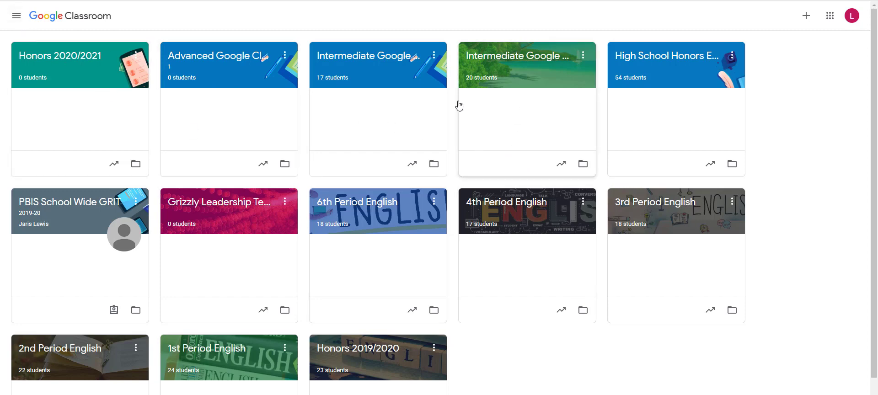
click(17, 20)
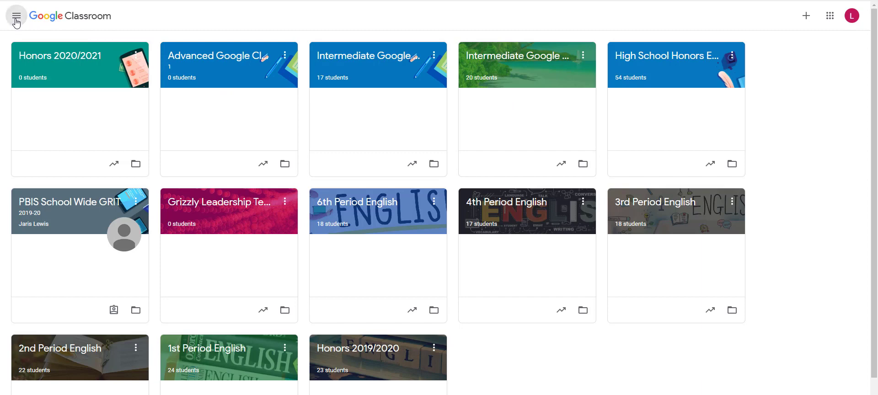
click(36, 18)
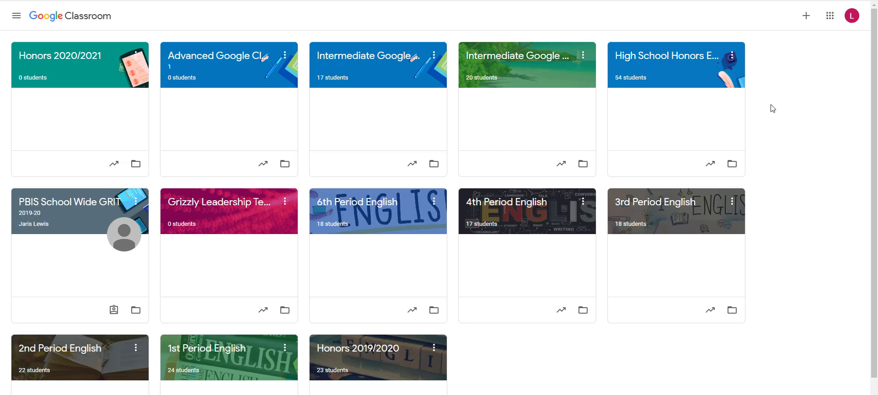
Step: Create a new class named Demo, leaving the section, subject and room empty
click(806, 17)
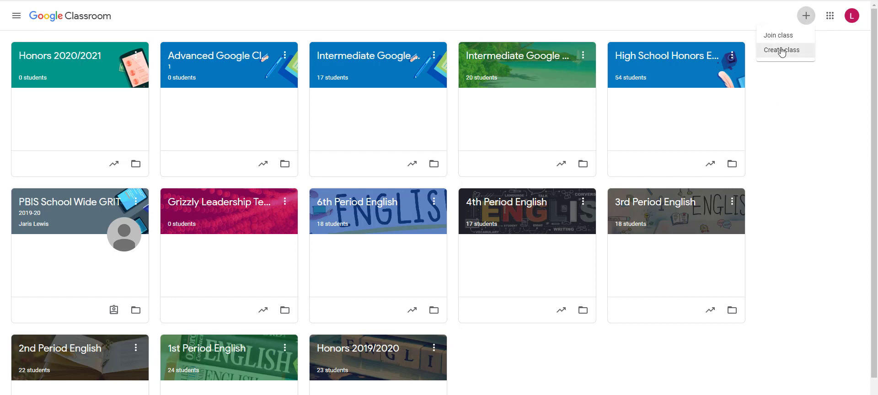
click(782, 51)
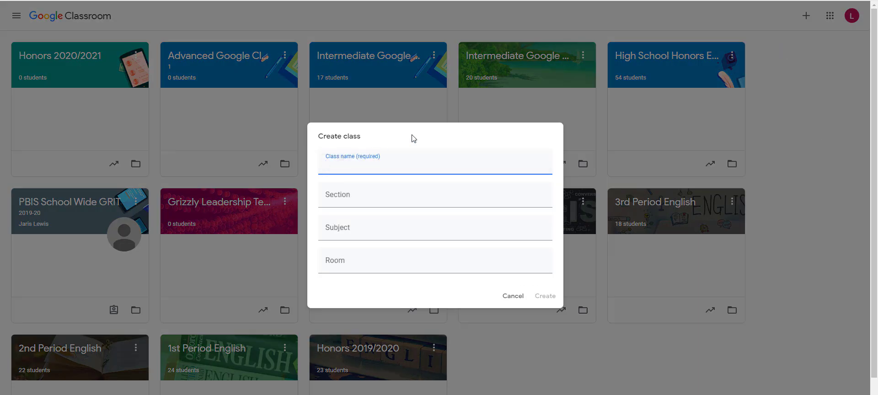
text(Demo)
click(544, 297)
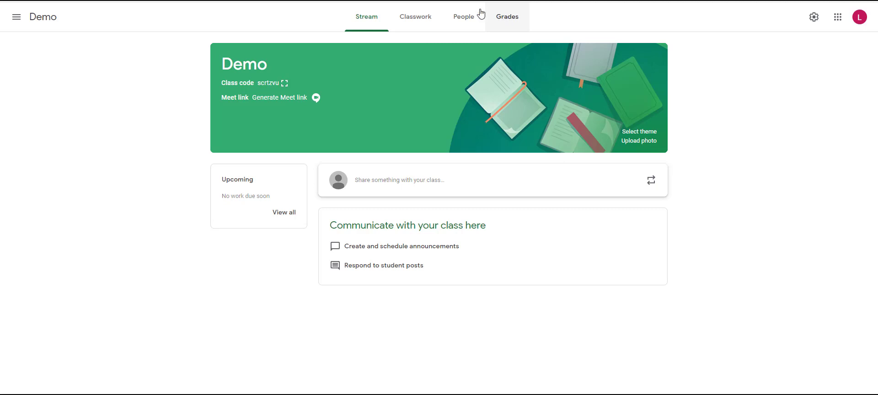
Step: Look through the Demo class's Classwork, People and Grades pages and return to its Stream
click(412, 21)
click(463, 16)
click(497, 19)
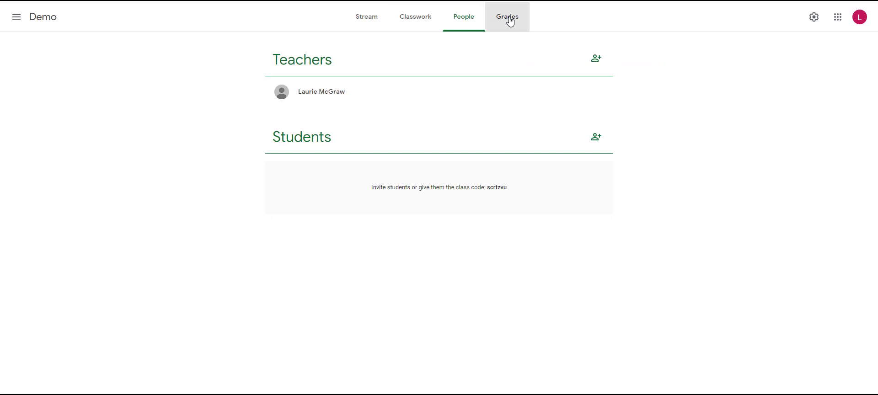
click(376, 21)
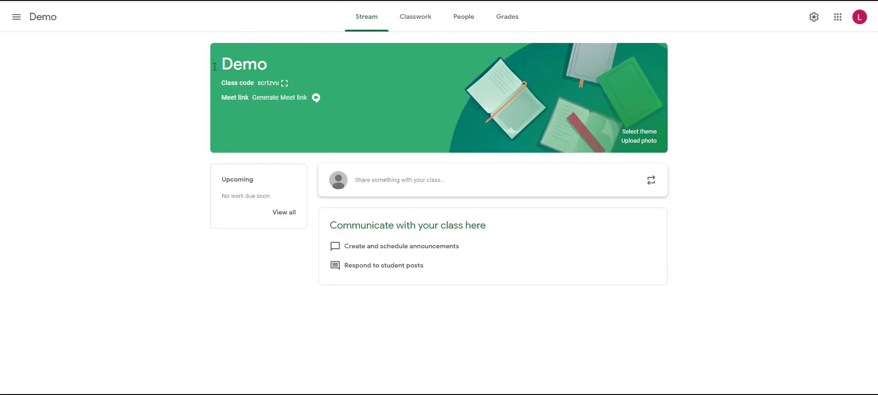
Step: Open the general account settings and review the profile, email, comment, enrolled-class and taught-class notification options
click(16, 21)
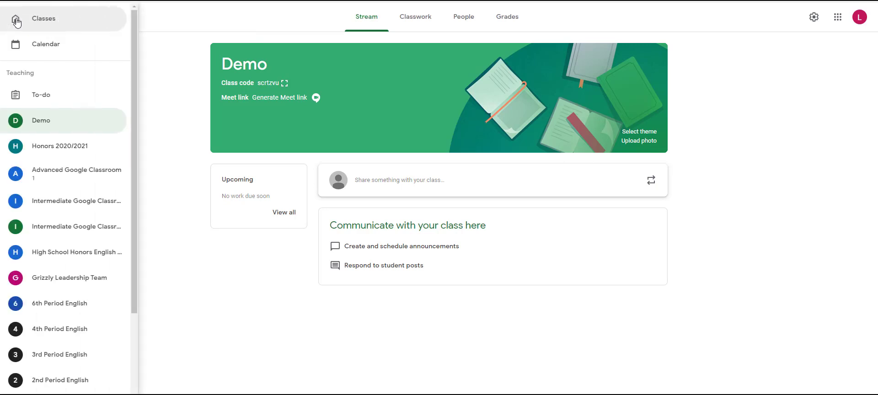
scroll(58, 115, down, 3)
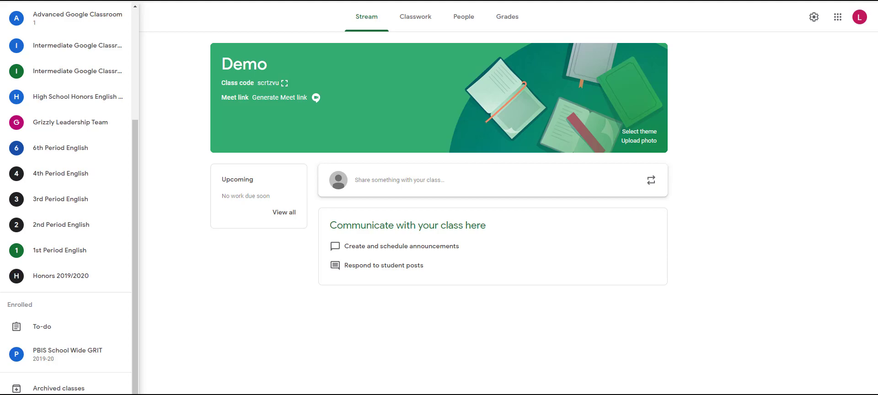
click(42, 394)
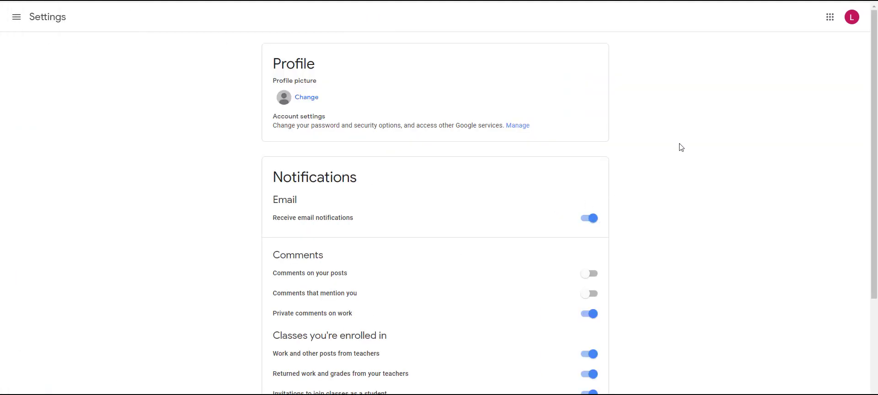
scroll(704, 153, down, 1)
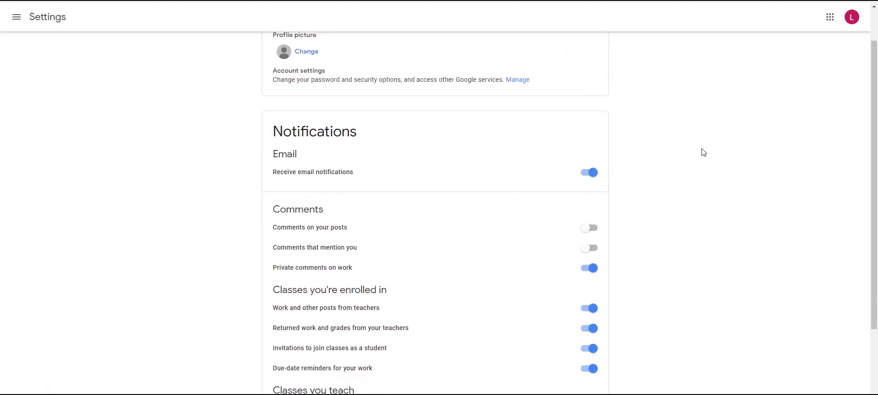
scroll(704, 152, up, 1)
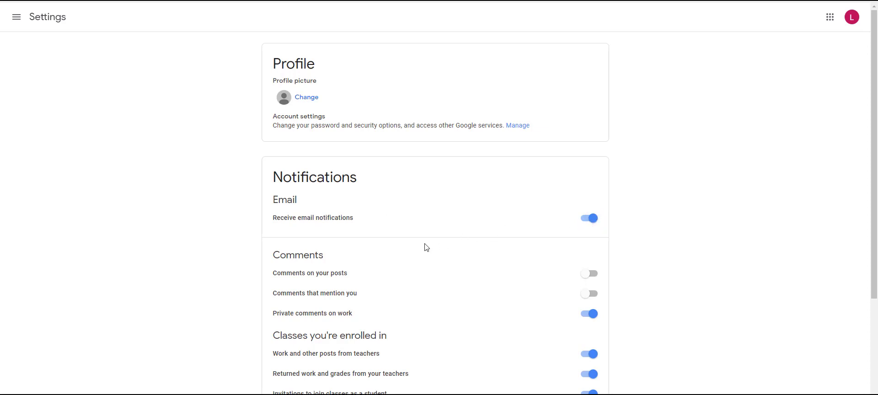
scroll(426, 248, down, 1)
scroll(426, 248, down, 1)
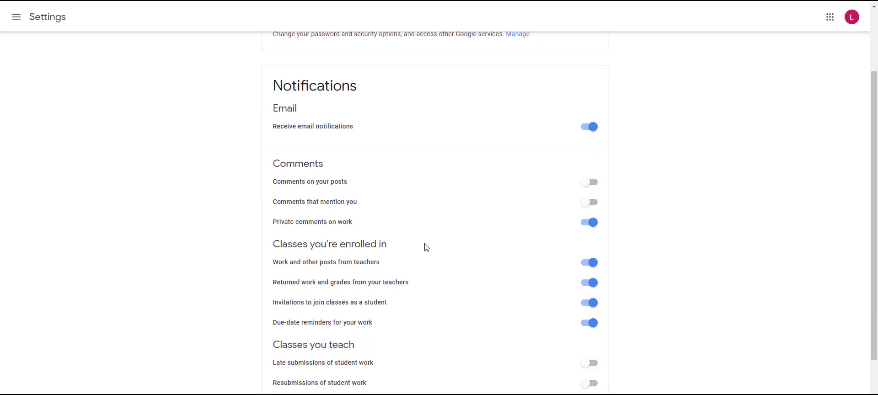
scroll(426, 247, down, 1)
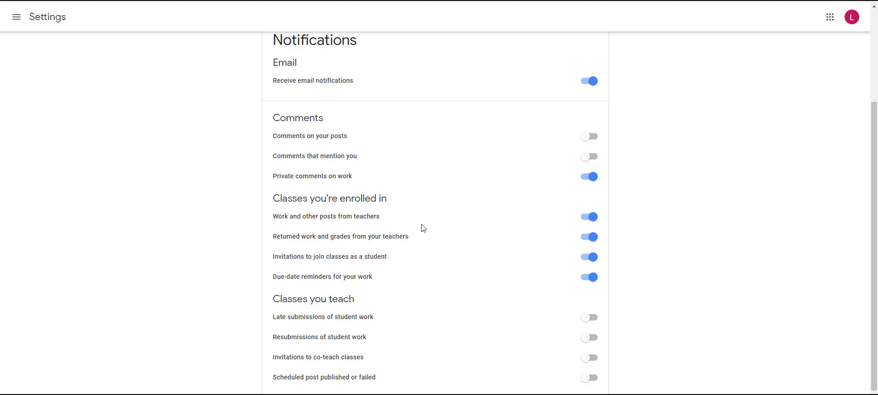
scroll(422, 227, down, 1)
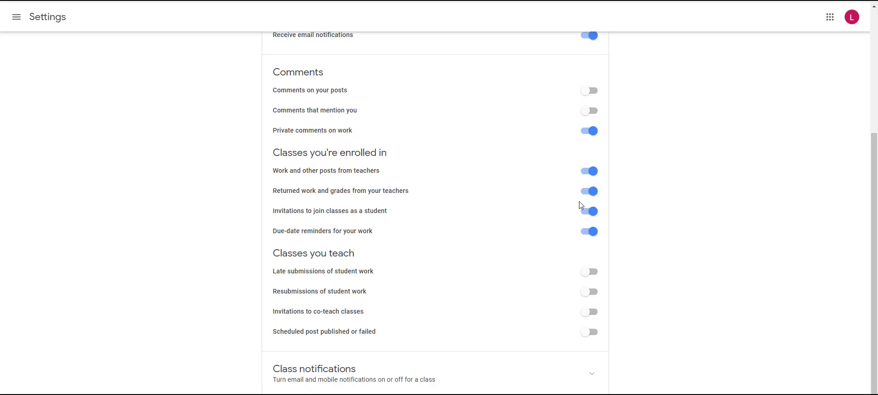
scroll(418, 247, down, 1)
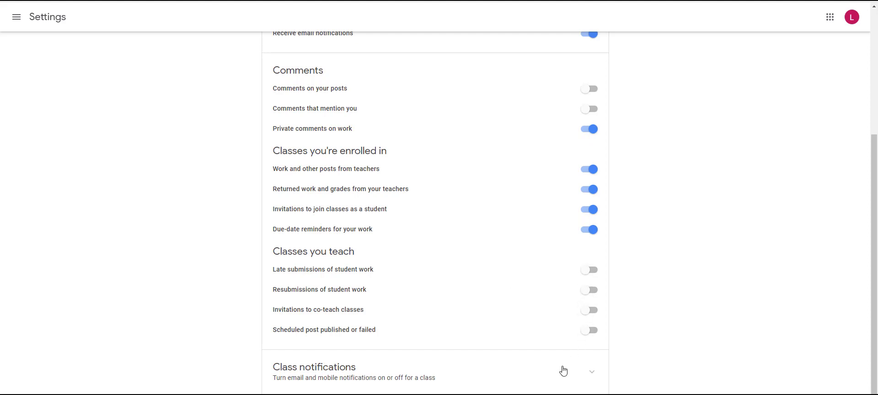
Step: Expand the class notifications and review the on/off switches for each class
click(591, 378)
scroll(480, 363, down, 4)
scroll(480, 362, down, 3)
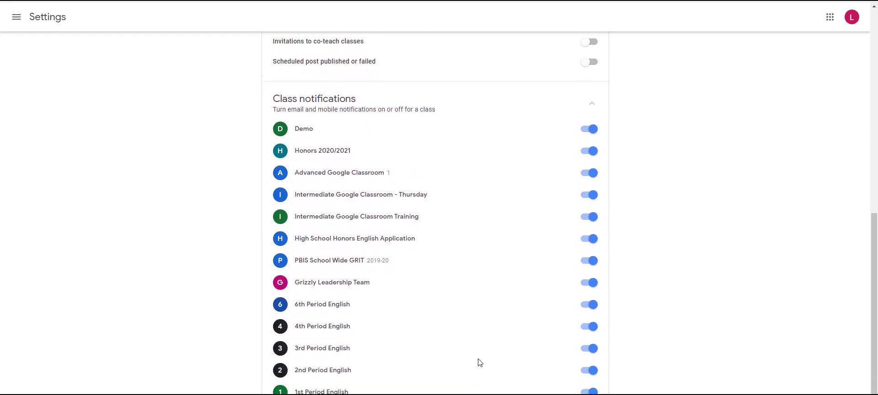
scroll(487, 362, up, 1)
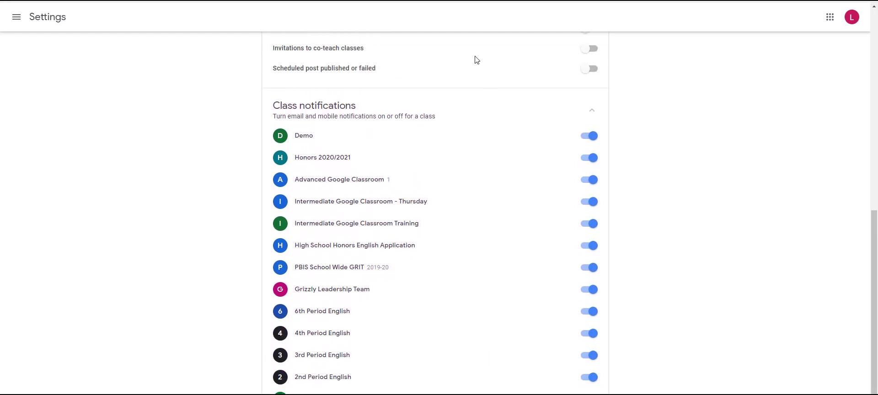
scroll(472, 136, down, 1)
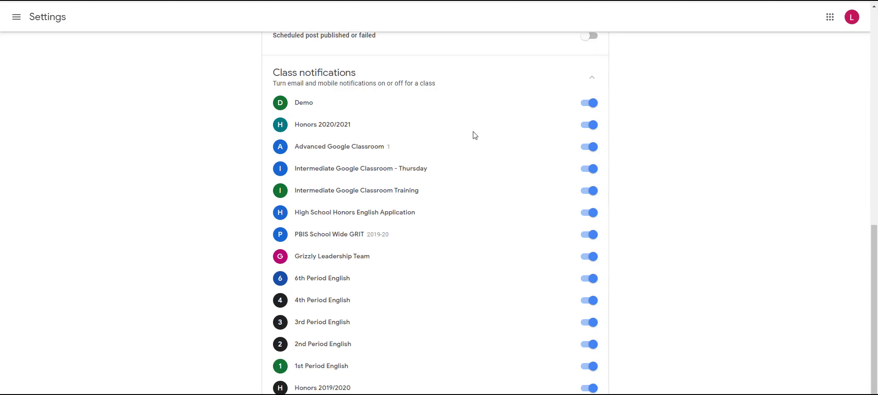
scroll(483, 147, up, 5)
scroll(483, 147, up, 5)
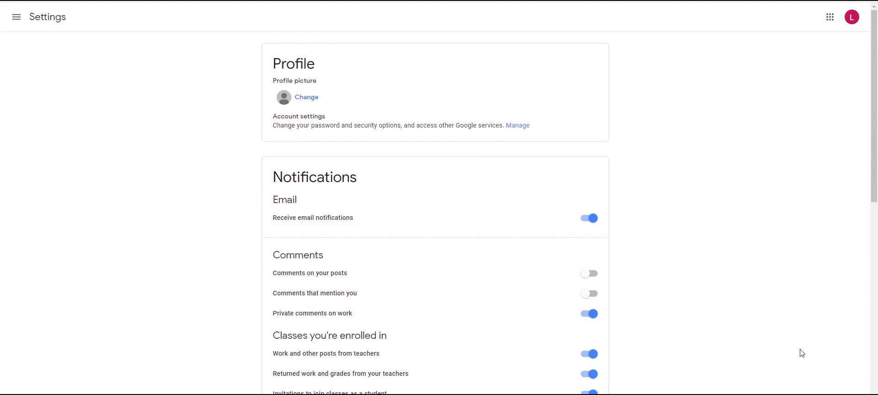
Step: Return to the Demo class and open its class settings
click(17, 19)
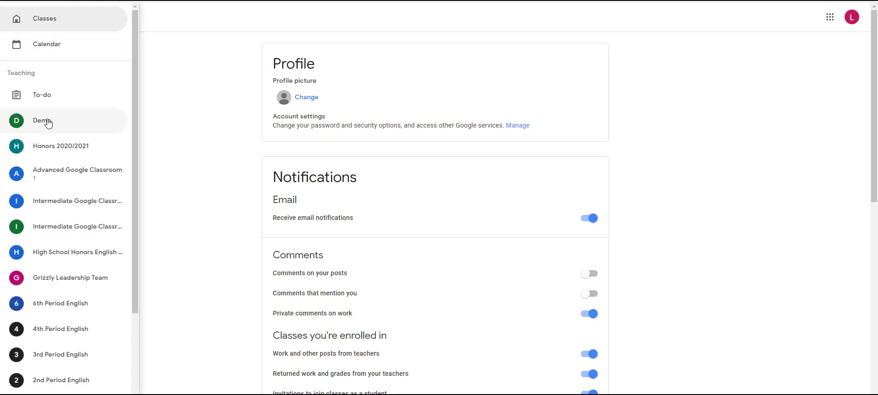
click(46, 121)
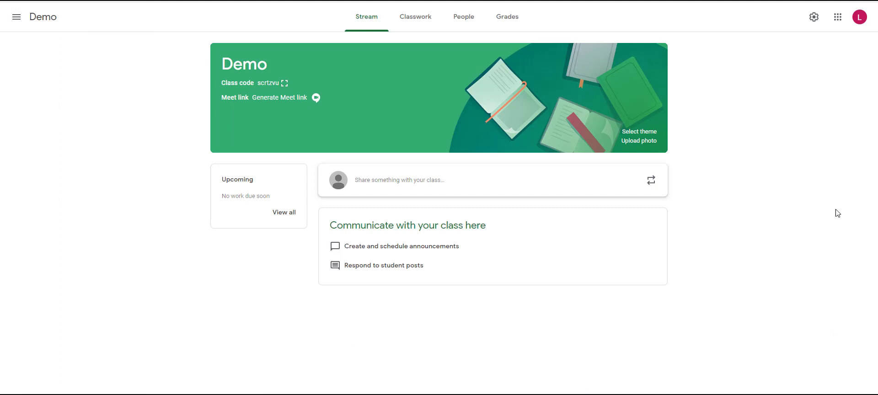
click(814, 18)
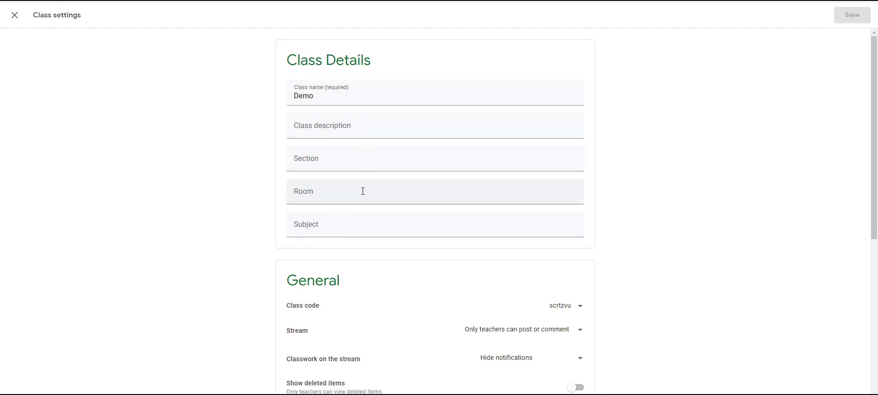
Step: Review the general stream options, keeping Stream at Only teachers can post or comment and Classwork on the stream at Hide notifications
scroll(455, 212, down, 5)
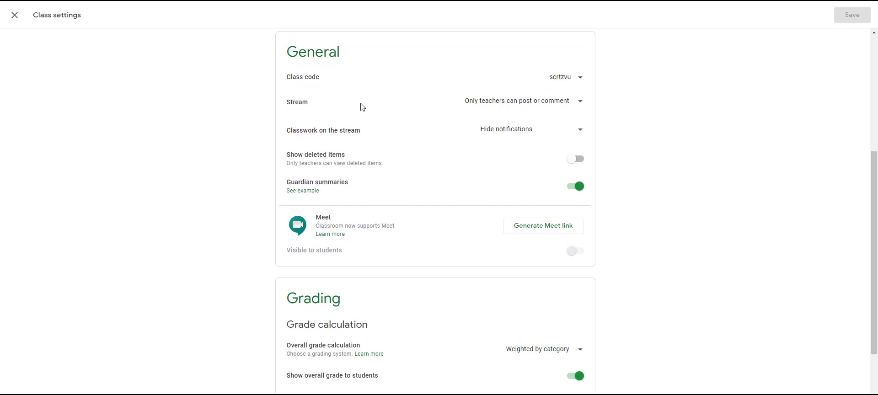
click(576, 103)
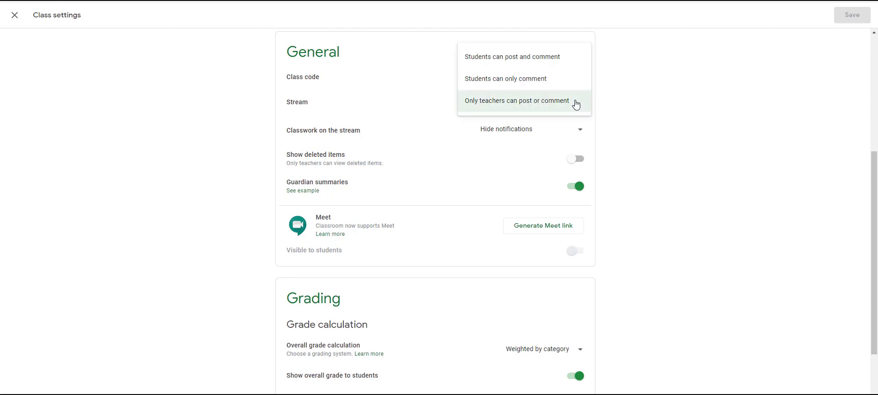
click(502, 109)
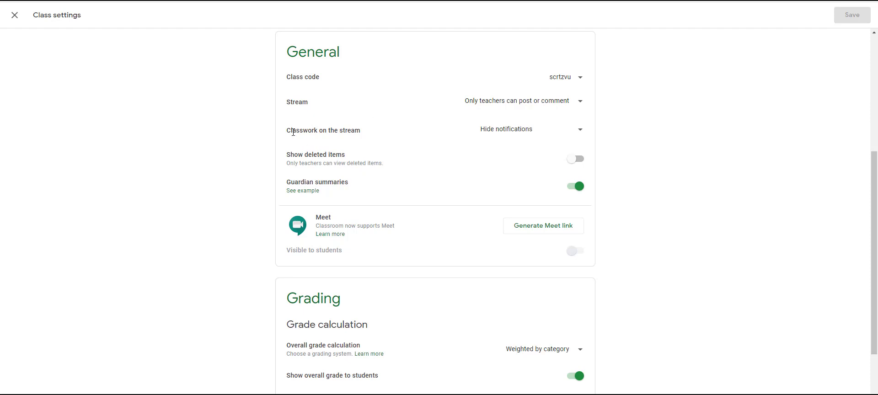
click(582, 131)
click(552, 134)
Step: Generate a Meet link for the class and turn off its visibility to students
scroll(472, 193, down, 1)
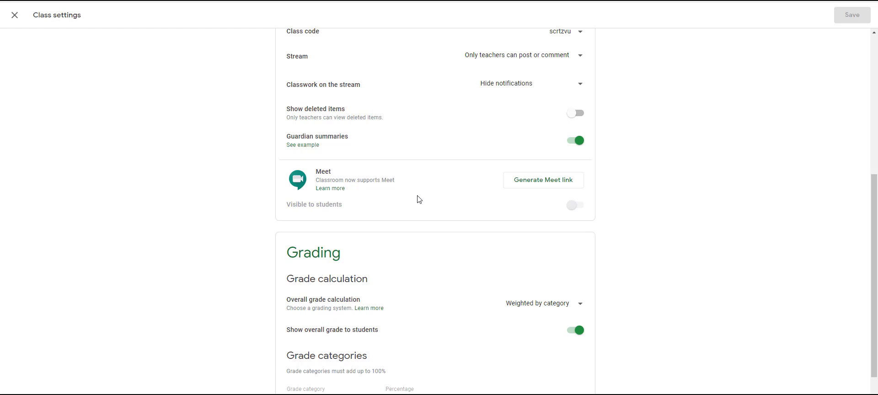
click(547, 185)
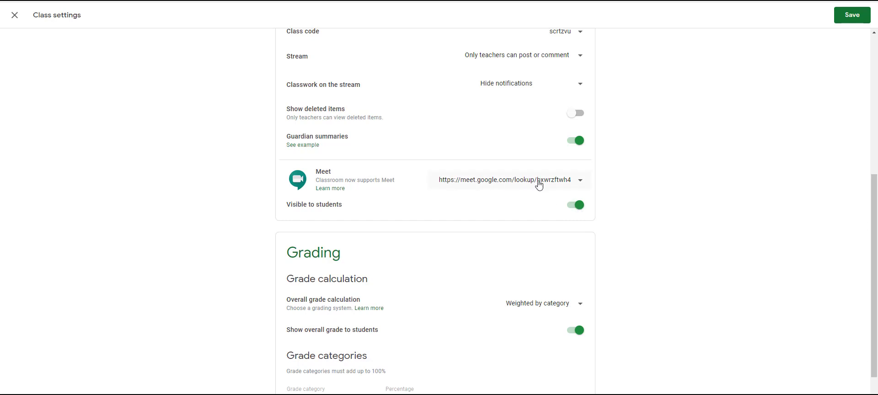
click(578, 206)
Step: Reset the class's Meet link and make it visible to students
click(581, 181)
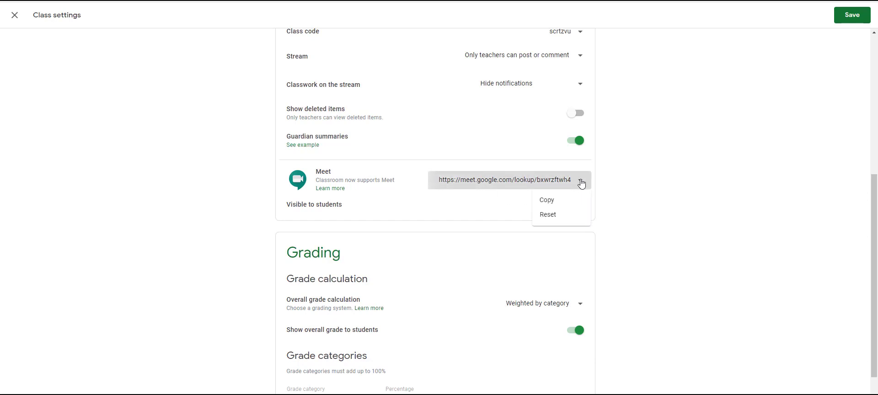
click(552, 217)
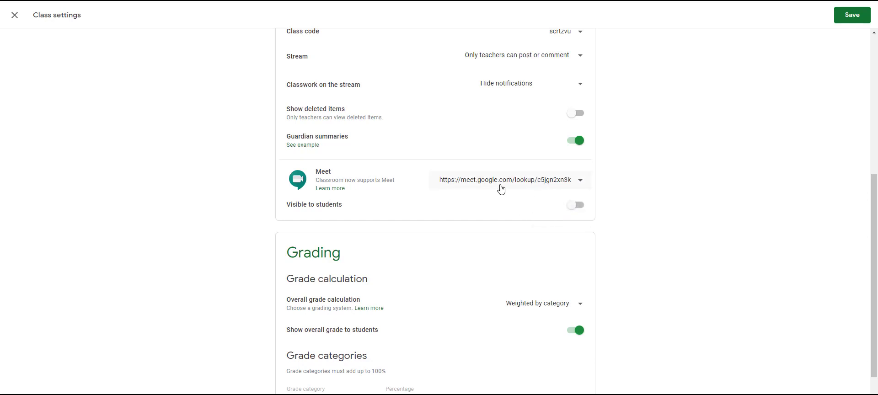
click(571, 208)
Step: Review the overall grade calculation choices in the grading settings and keep Weighted by category
scroll(443, 203, down, 2)
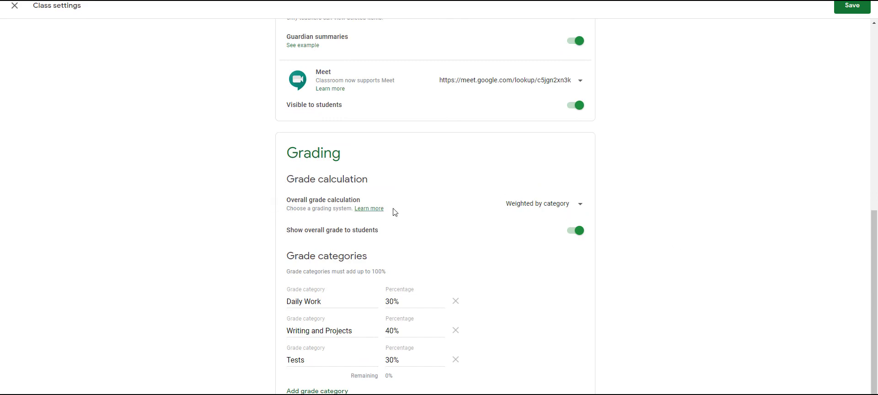
click(580, 206)
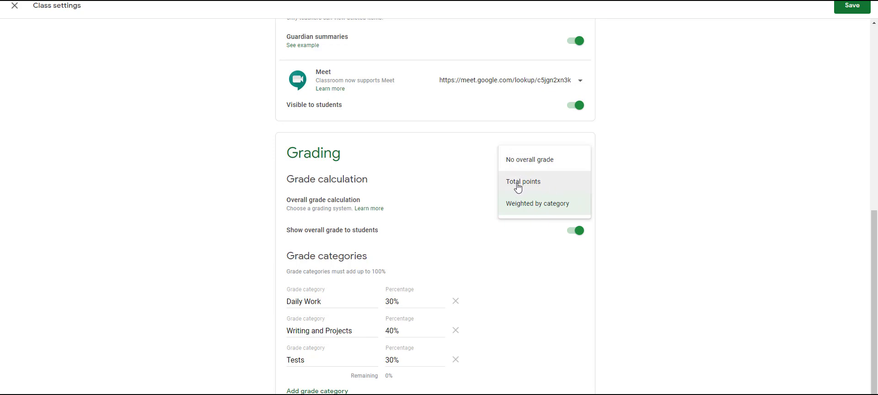
click(527, 207)
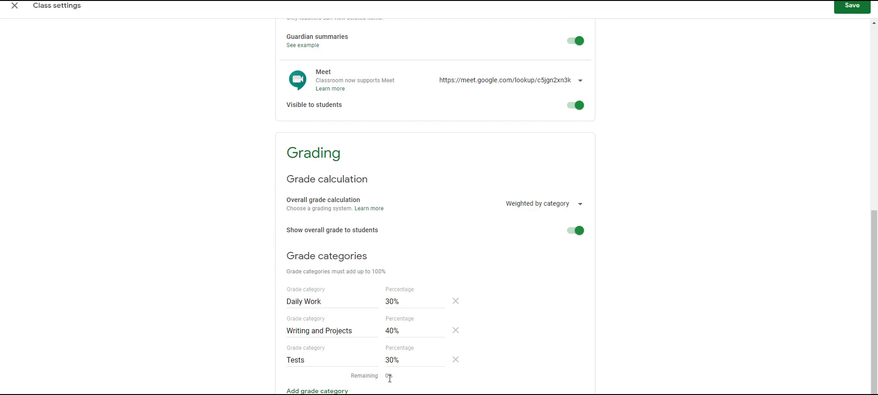
Step: Set the percentage of the Tests grade category to 20%
click(389, 360)
key(BackSpace)
text(2)
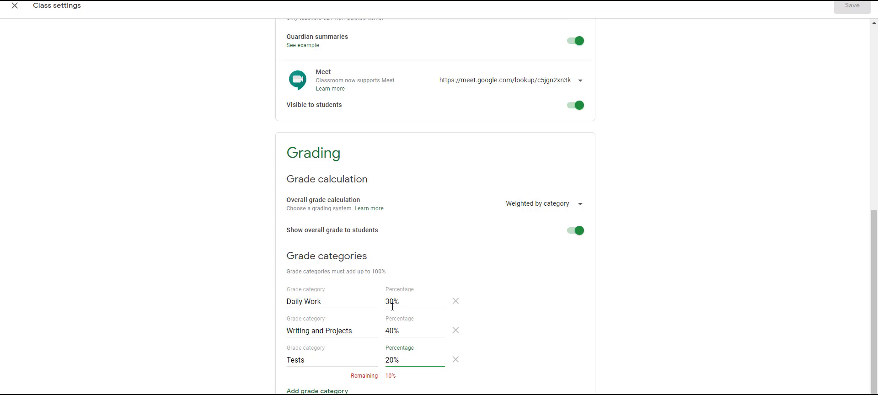
Step: Delete the Tests grade category from the class's grading settings
drag(313, 361, 264, 364)
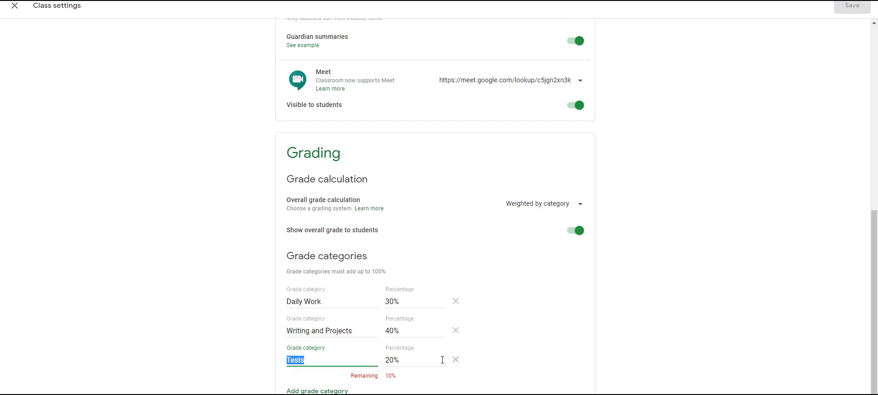
click(456, 361)
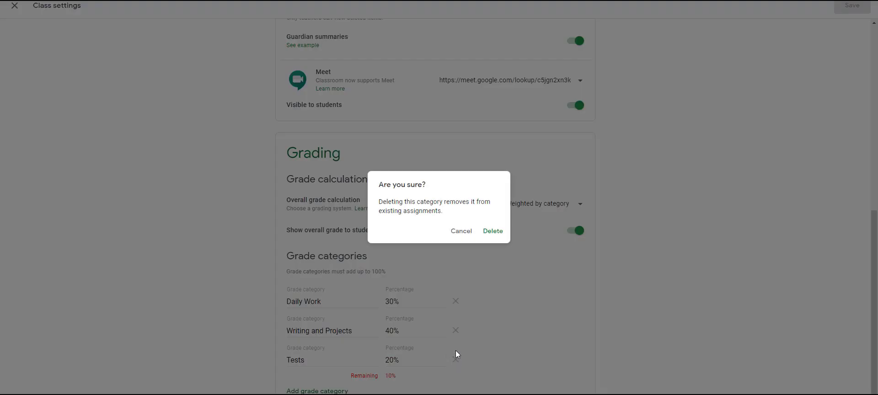
click(494, 237)
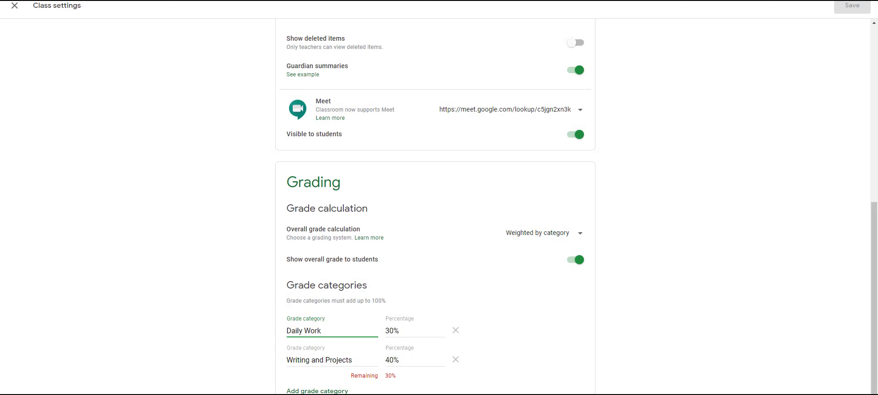
Step: Add a grade category named Grammar/Vocabulary with a percentage of 20%
click(307, 391)
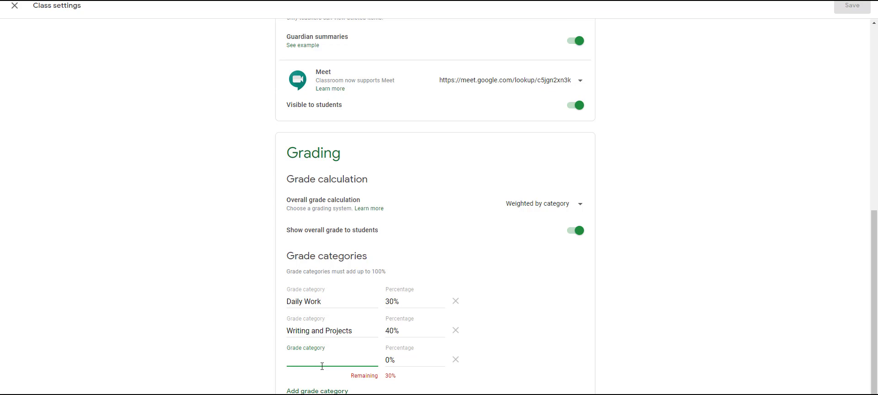
text(Grammar/Vocabulary)
click(386, 361)
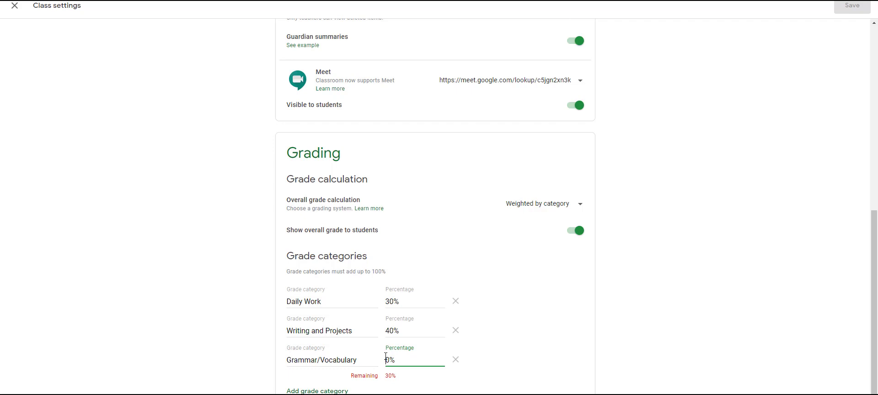
text(2)
Step: Add a grade category named AR with a percentage of 10% and save the class settings
click(329, 391)
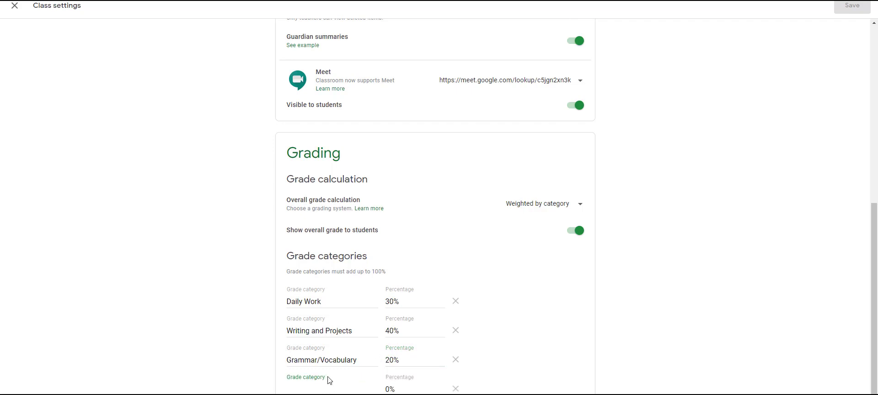
scroll(315, 370, down, 1)
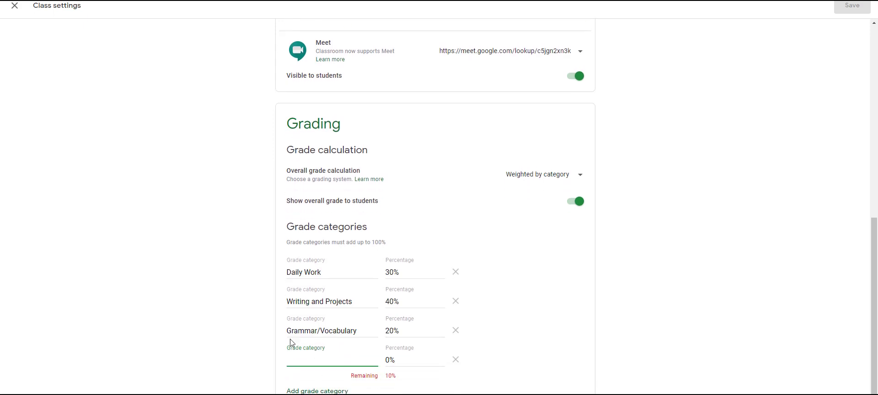
text(AR)
click(387, 362)
text(1)
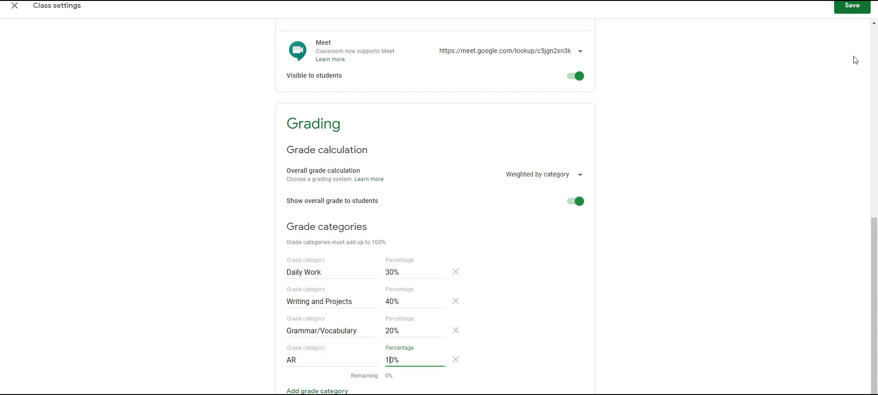
click(853, 10)
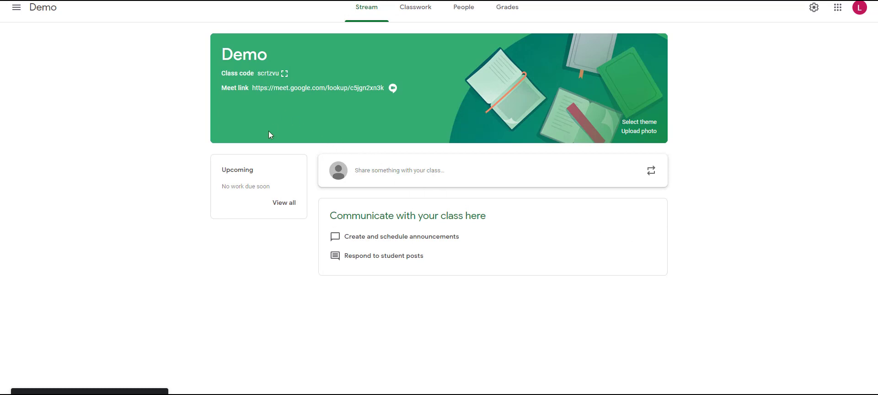
Step: View the enlarged class code from the Demo class banner, and open the class's Meet link
click(285, 74)
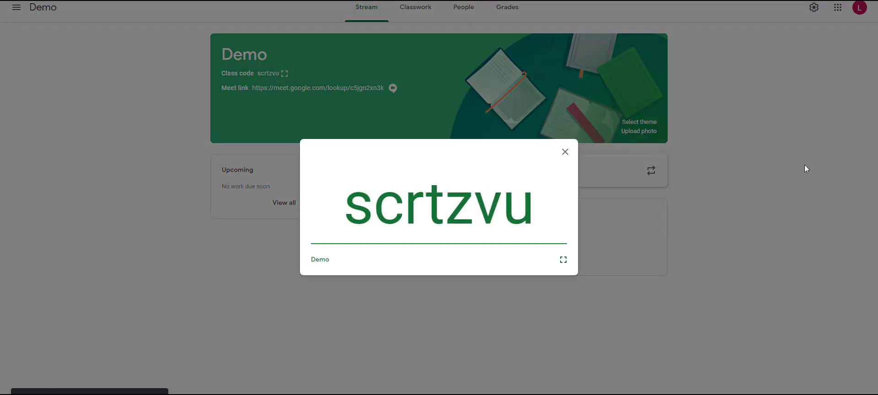
click(565, 153)
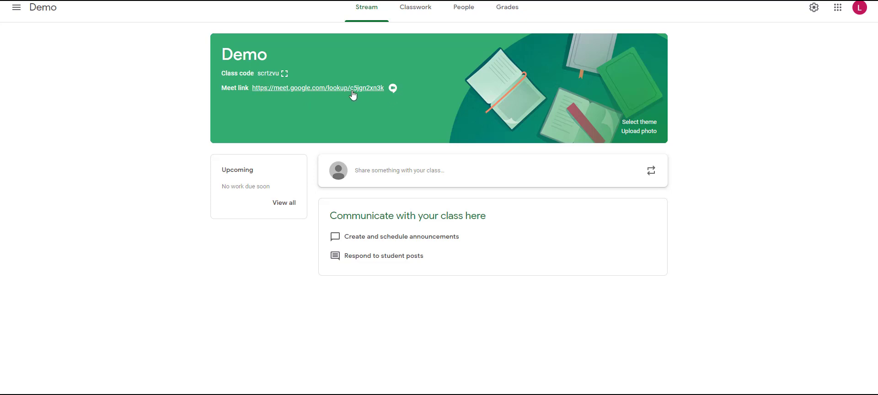
click(389, 93)
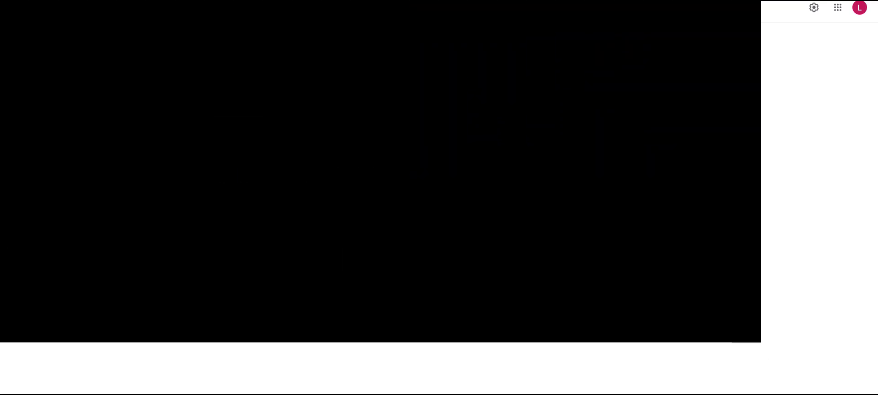